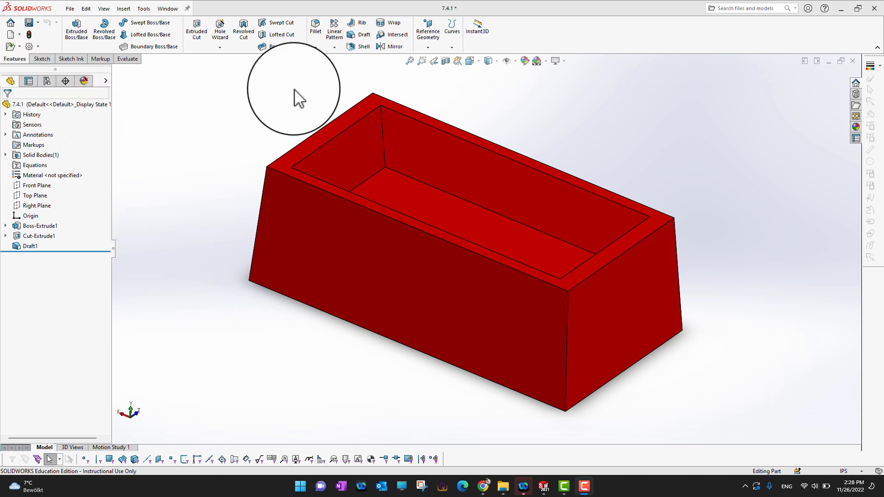
Shell the box with a 0.10 in wall thickness, removing its bottom face
left_click(367, 52)
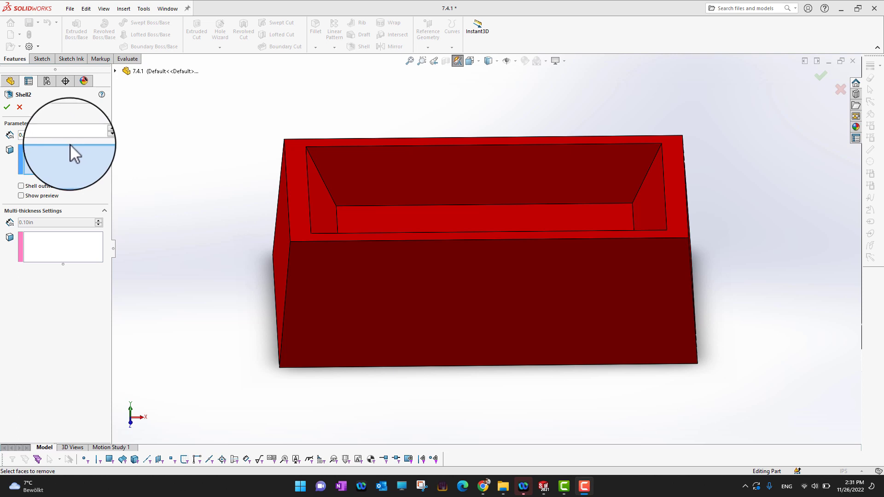
left_click(62, 159)
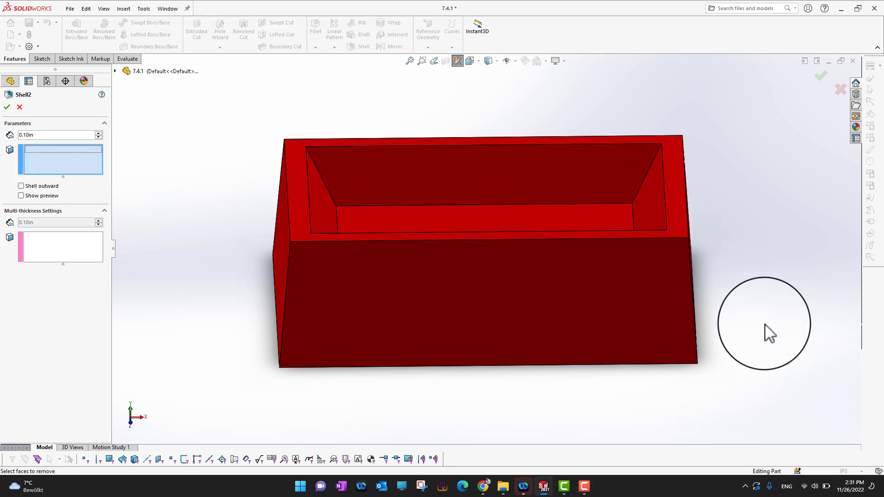
middle_click_drag(766, 332, 760, 92)
left_click(504, 249)
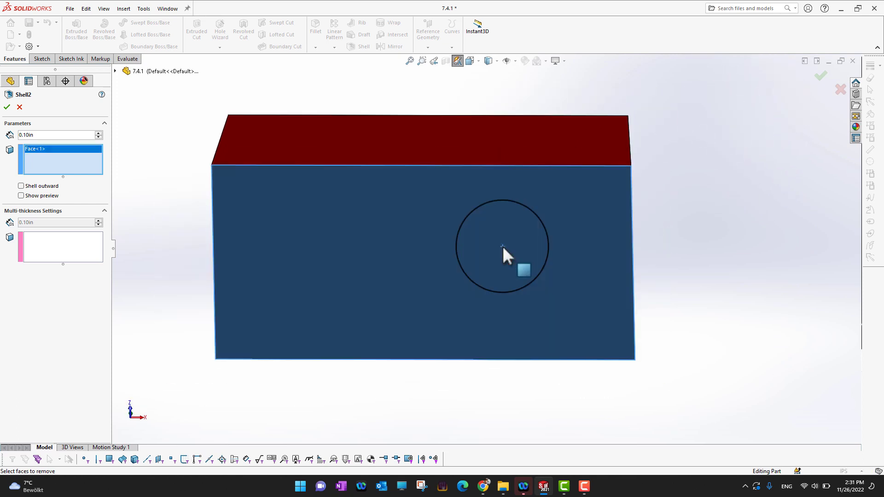
middle_click_drag(667, 244, 709, 406)
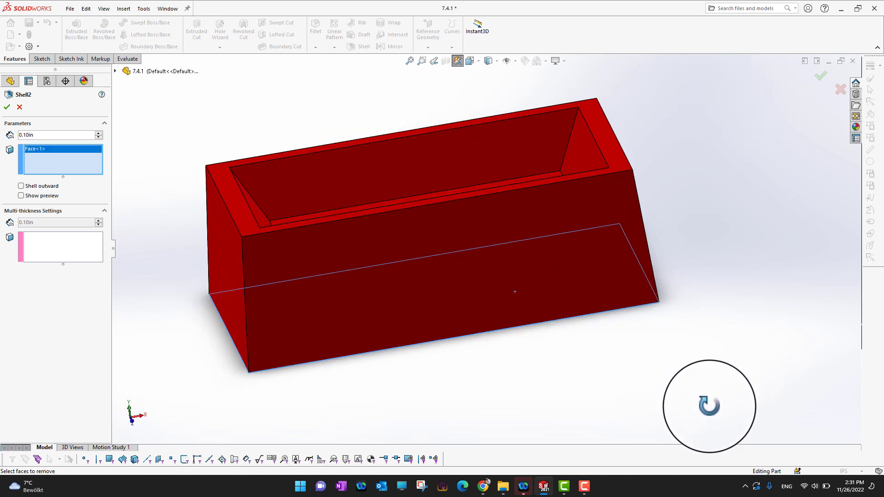
left_click(7, 107)
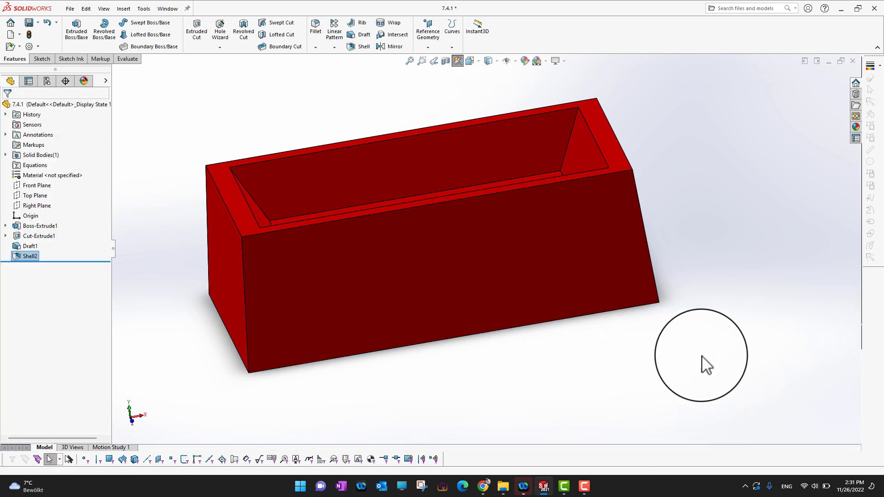
Examine the shelled box's walls in a temporary section view through the Front Plane
middle_click_drag(707, 365, 749, 375)
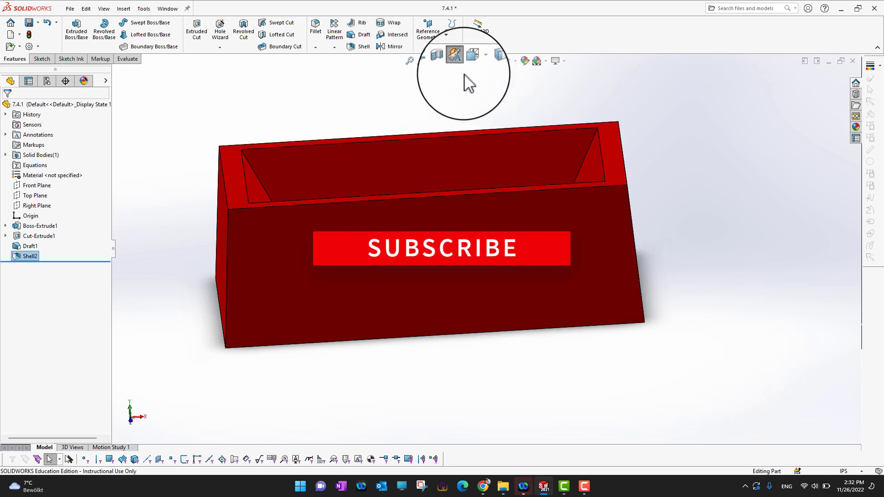
left_click(446, 61)
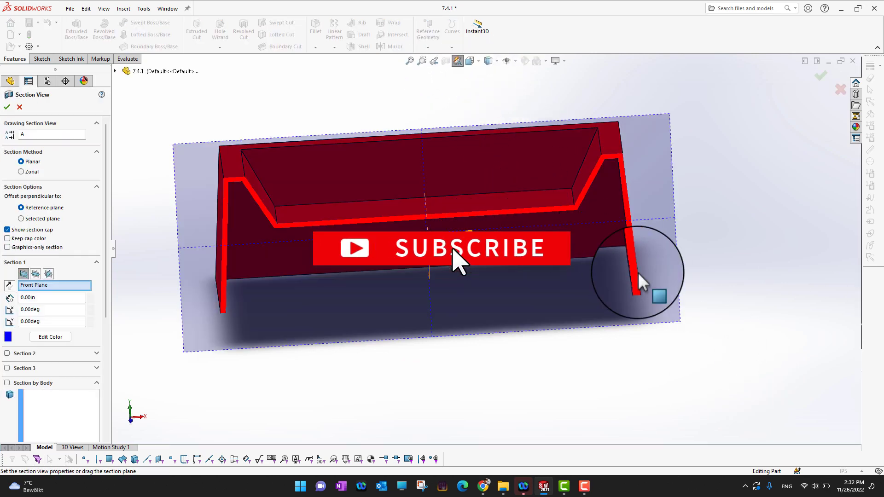
middle_click_drag(706, 292, 723, 252)
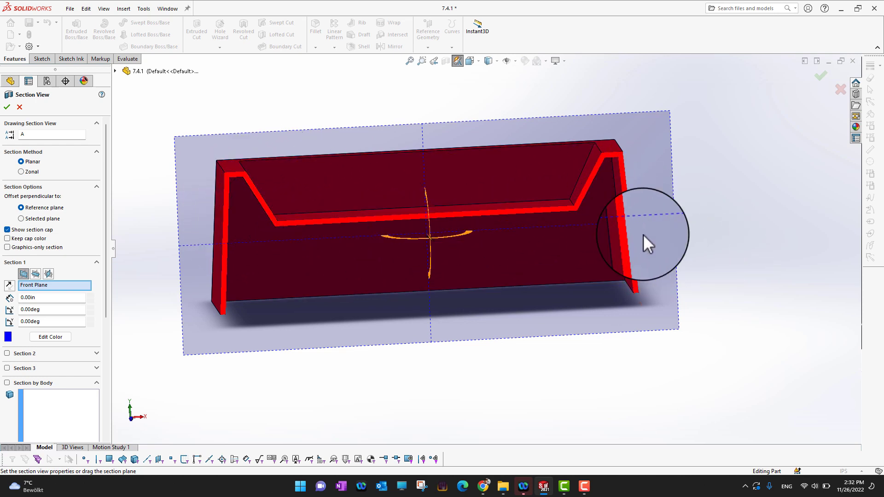
key("Escape")
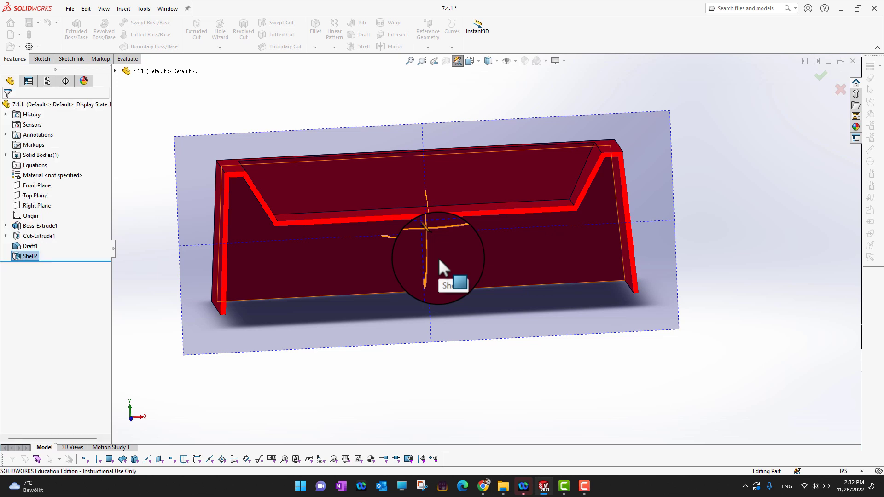
Edit the box's shell to give the pocket floor face a separate multi-thickness of 0.20 in
middle_click_drag(743, 268, 756, 312)
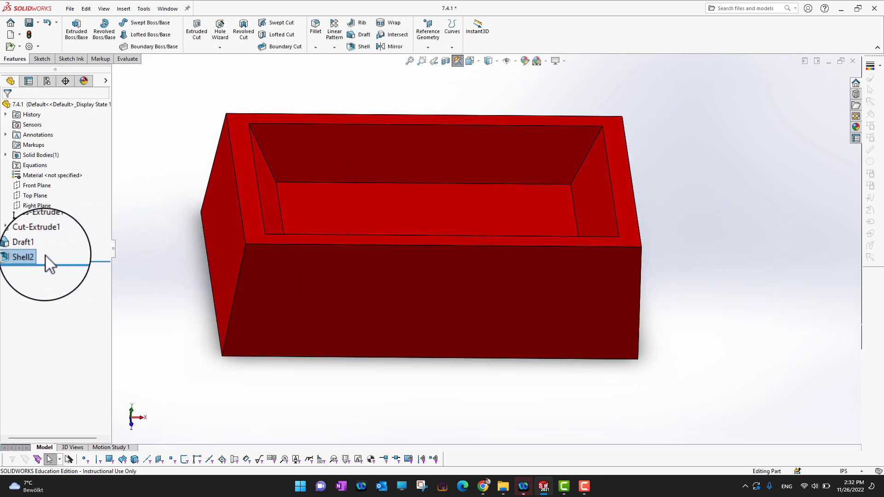
left_click(17, 256)
left_click(23, 232)
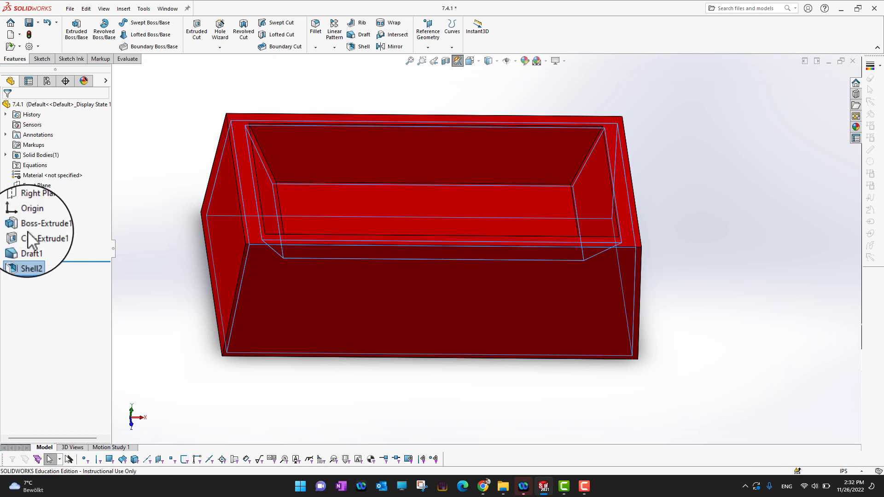
middle_click_drag(696, 379, 664, 296)
key("f")
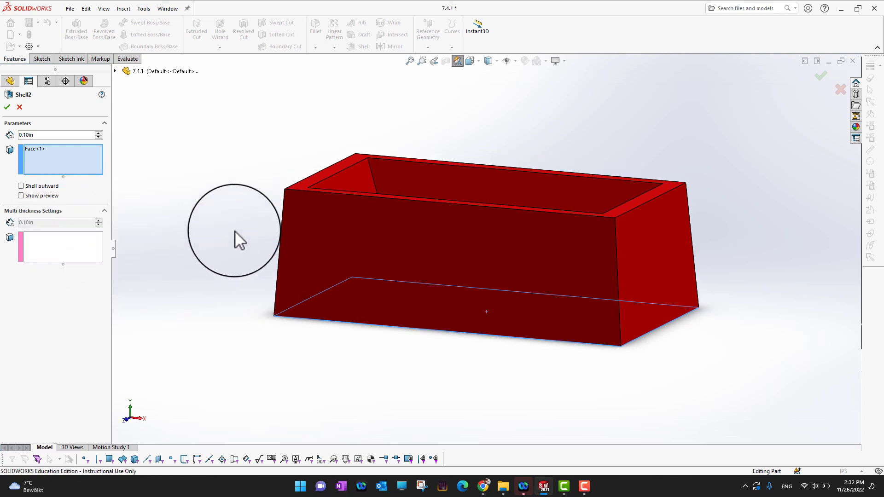
middle_click_drag(234, 234, 223, 148)
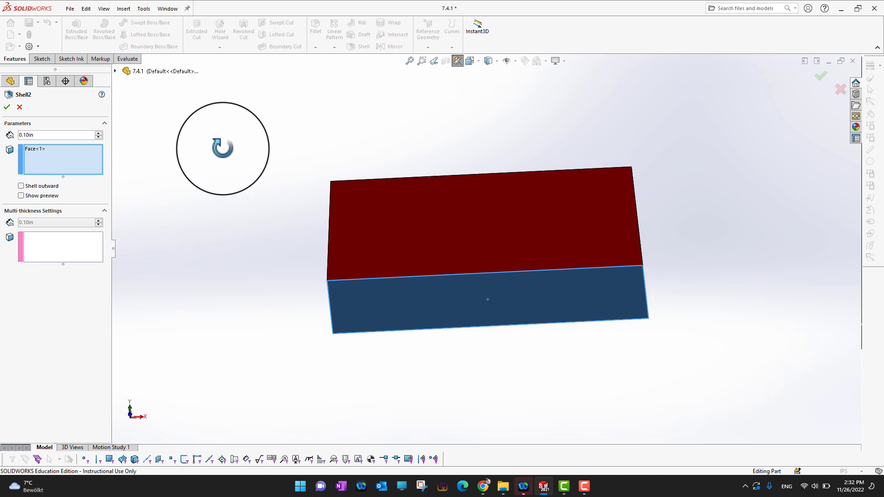
left_click(60, 254)
middle_click_drag(152, 323, 172, 337)
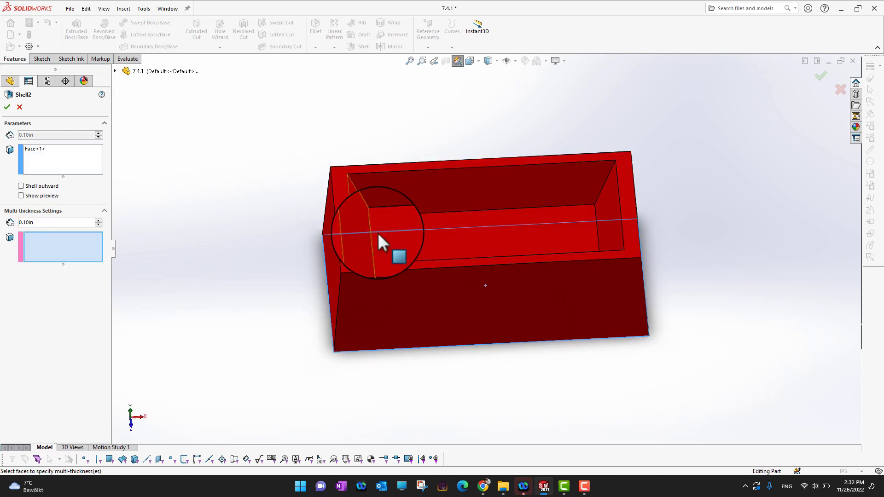
left_click(415, 247)
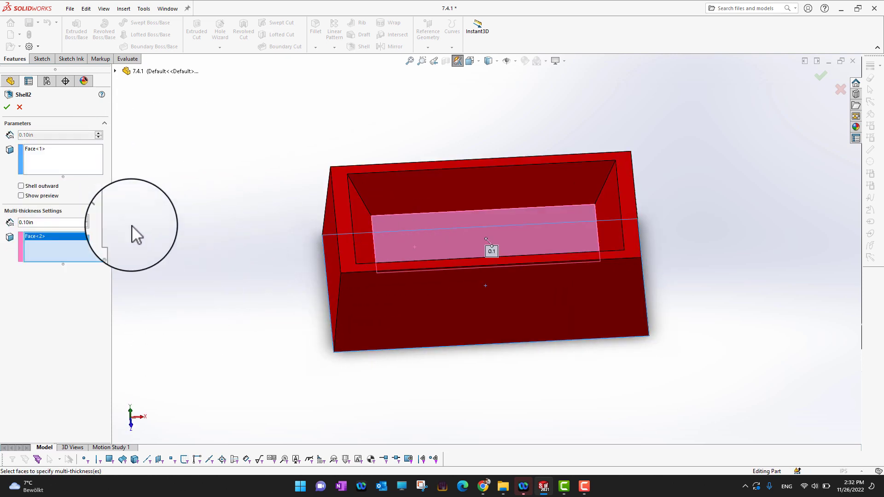
left_click(99, 220)
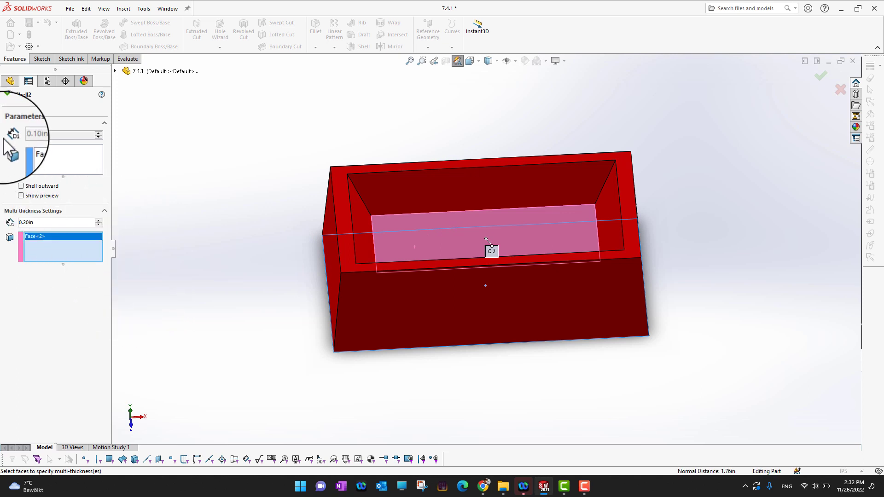
left_click(8, 109)
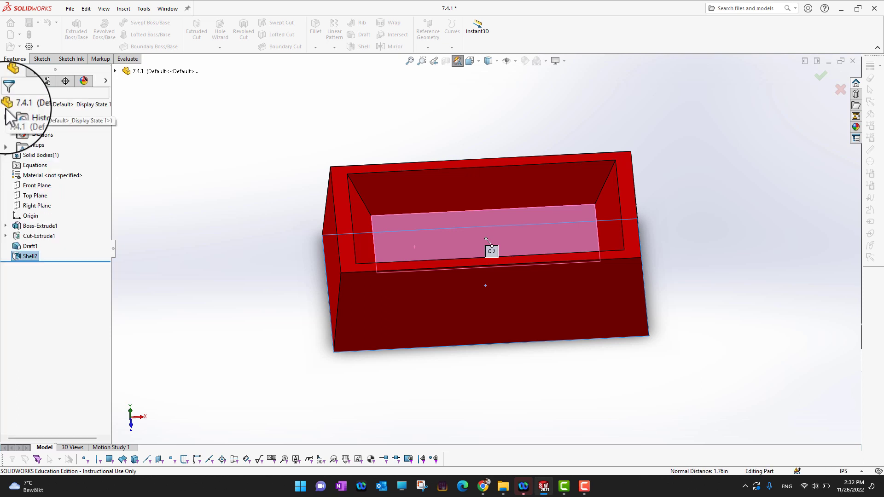
Compare the pocket floor's thickness with the side walls in a temporary Front Plane section view
middle_click_drag(493, 395, 442, 287)
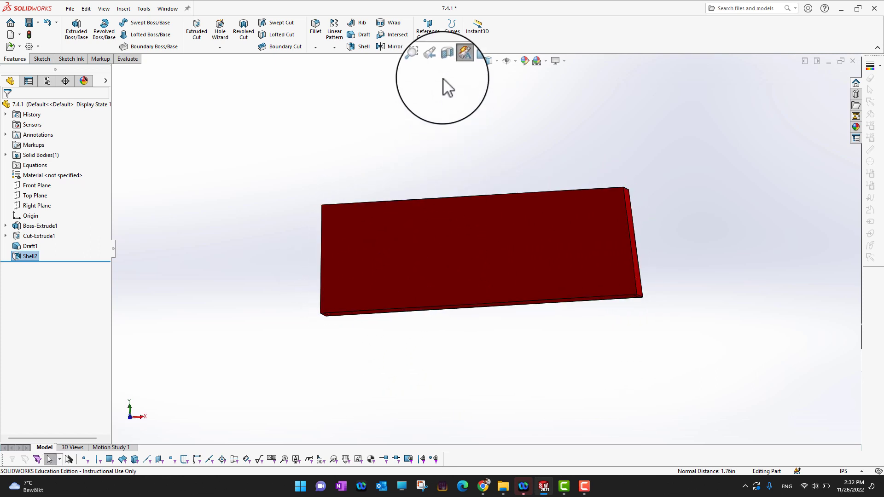
left_click(445, 60)
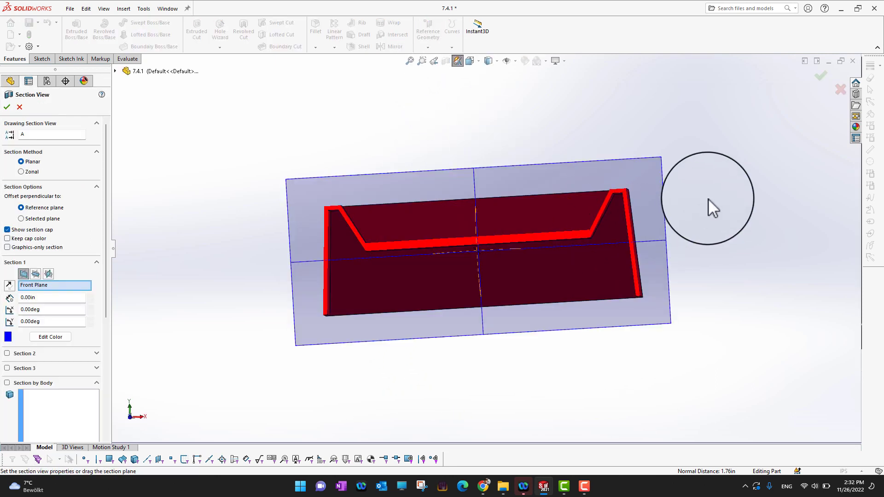
scroll(708, 198, "down", 2)
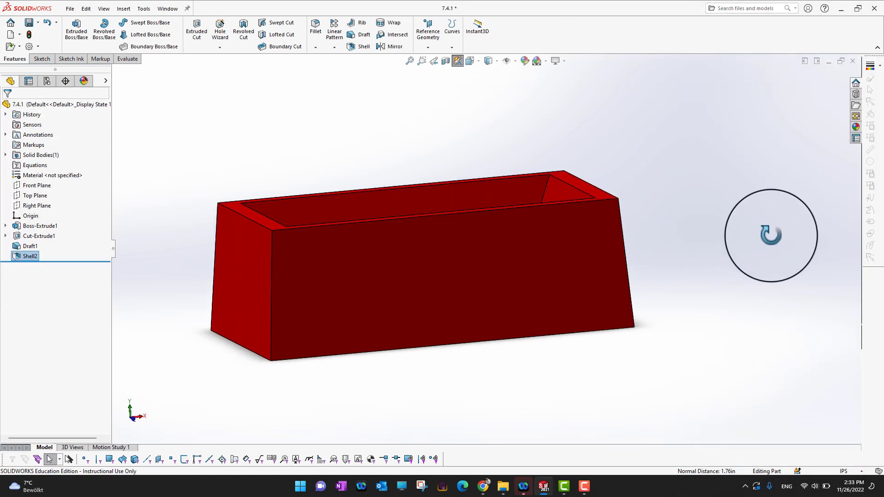
middle_click_drag(770, 236, 771, 264)
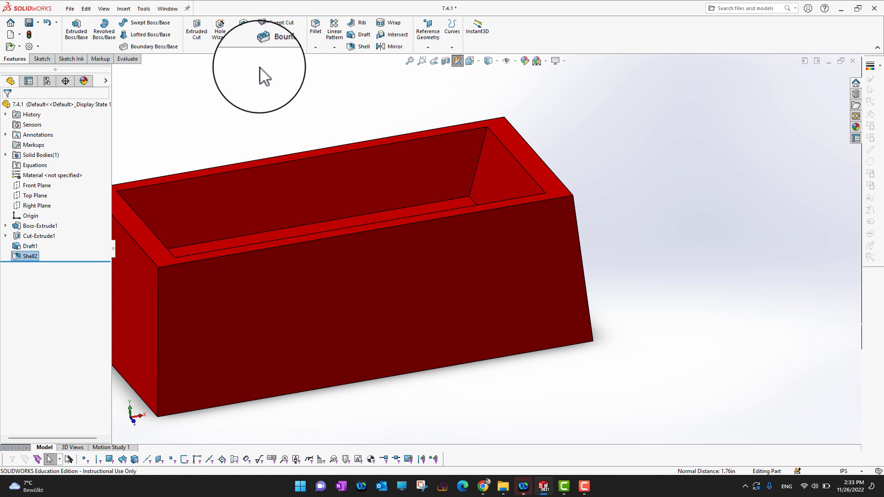
Switch to the open part 7.4.2 and examine the bottle's interior in a temporary Front Plane section view
left_click(167, 8)
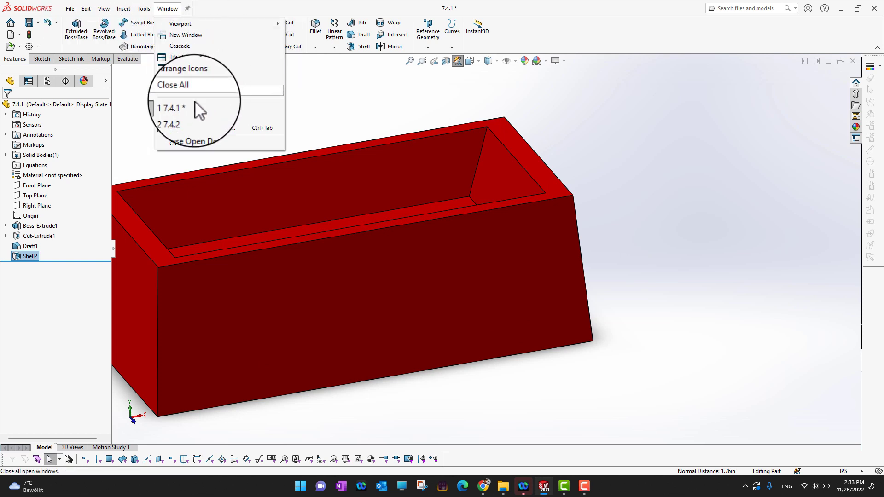
left_click(180, 116)
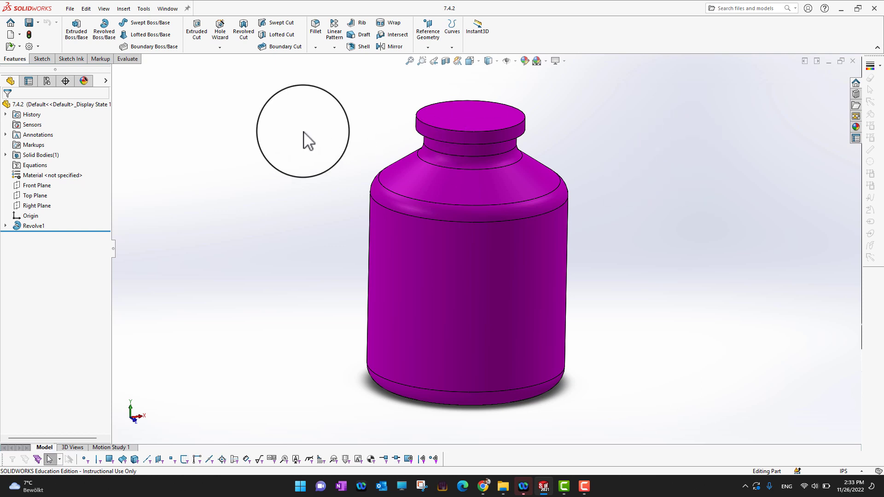
left_click(446, 61)
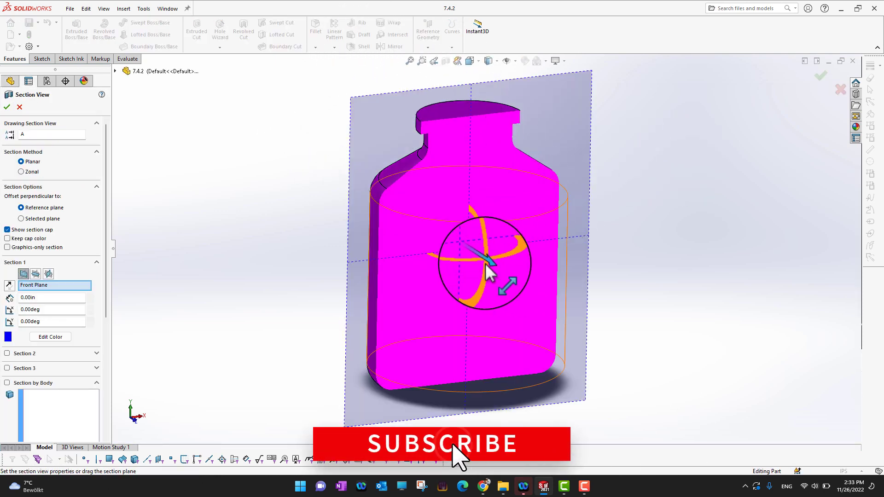
mouse_move(488, 267)
left_mouse_down()
mouse_move(517, 282)
mouse_move(481, 256)
left_mouse_up()
right_click(482, 256)
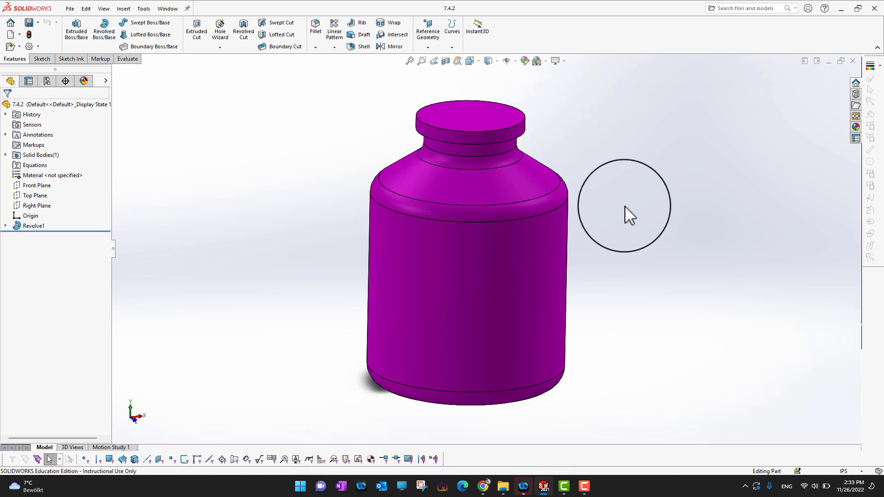
Shell the bottle with a 0.15 in wall thickness, removing the top face of its neck
left_click(363, 47)
middle_click_drag(592, 158, 623, 253)
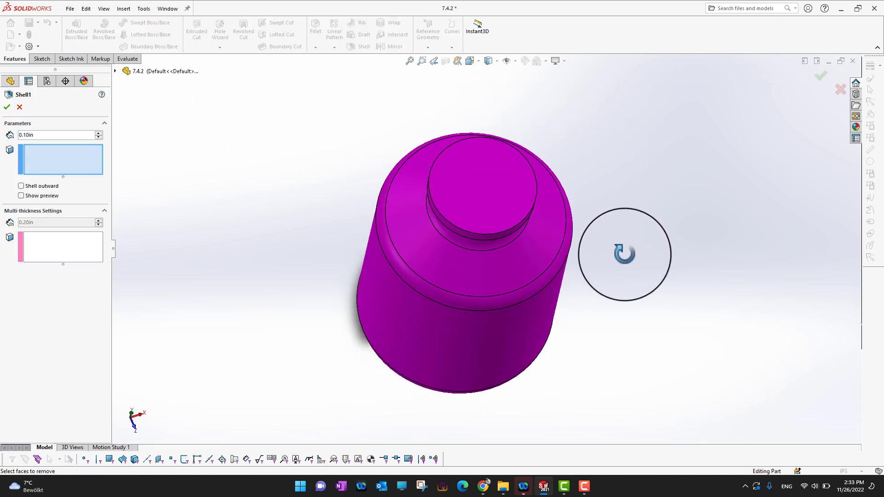
left_click(29, 134)
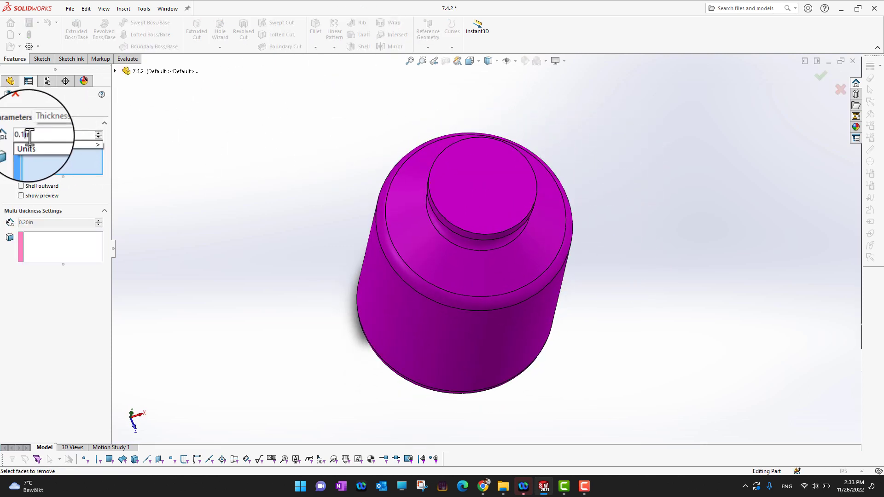
type("5in")
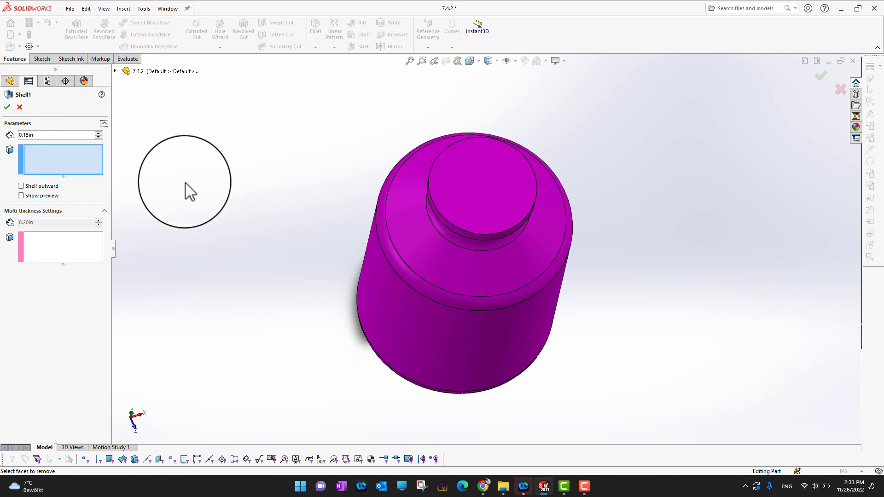
left_click(69, 156)
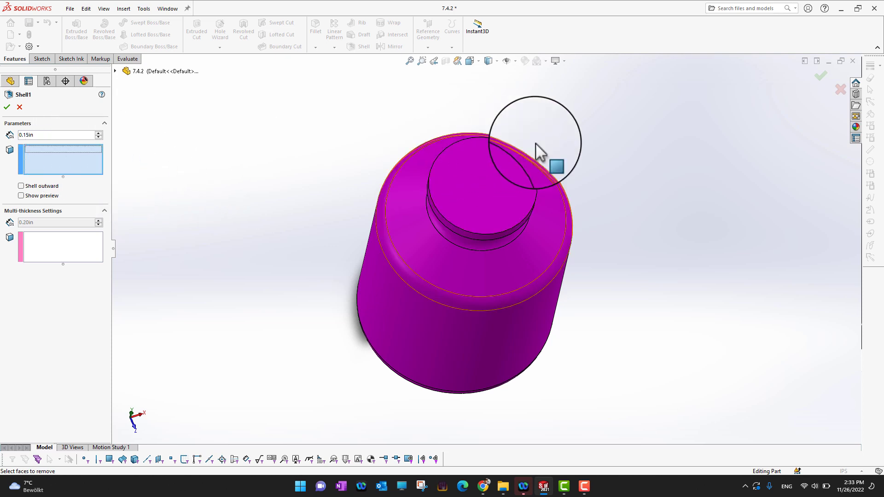
left_click(491, 178)
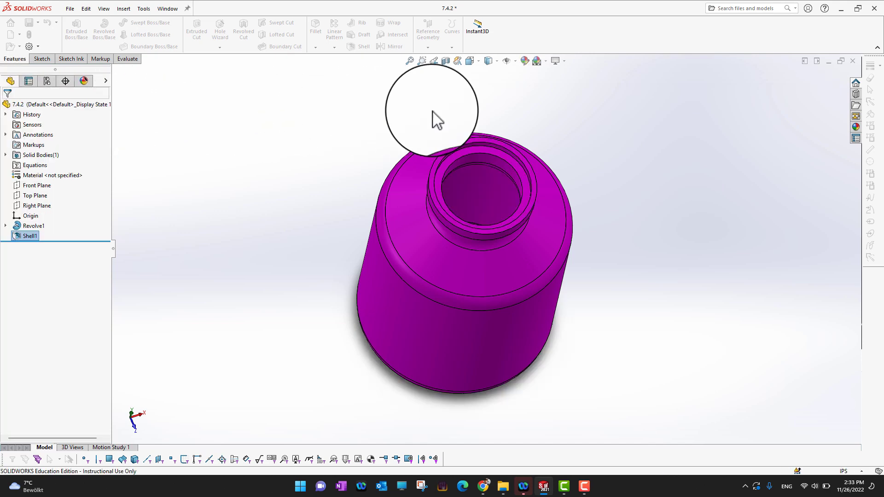
Edit the bottle's shell to also remove the flat bottom face
middle_click_drag(632, 148, 608, 190)
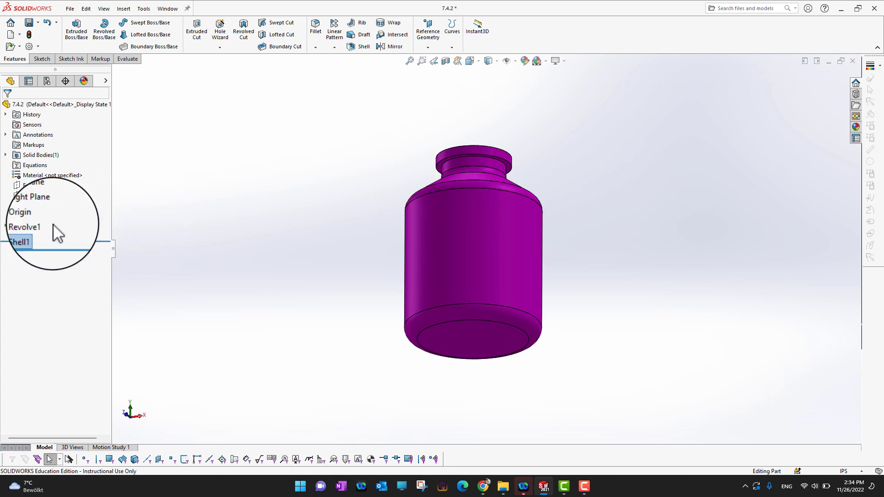
left_click(27, 235)
left_click(36, 209)
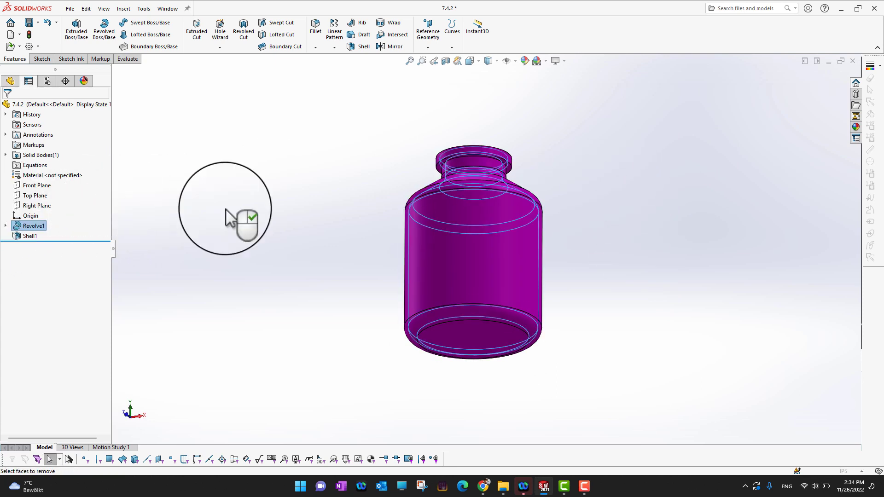
middle_click_drag(642, 387, 545, 252)
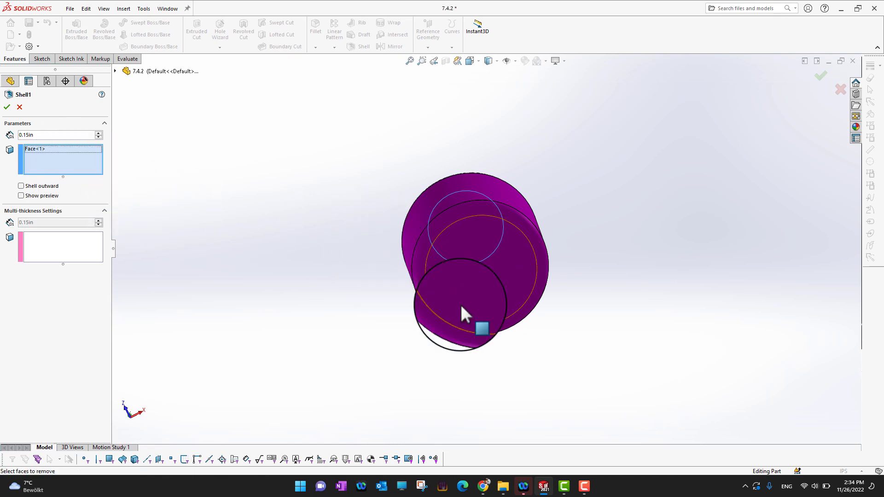
left_click(493, 296)
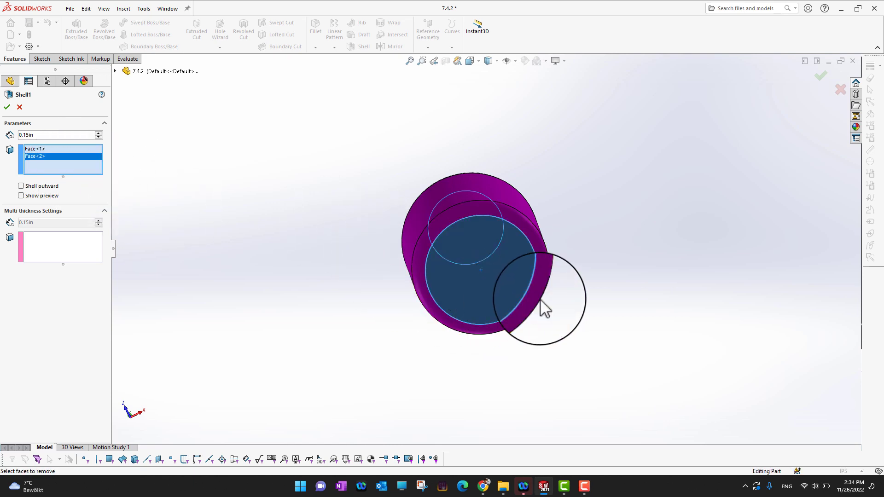
left_click(10, 116)
middle_click_drag(684, 173, 642, 158)
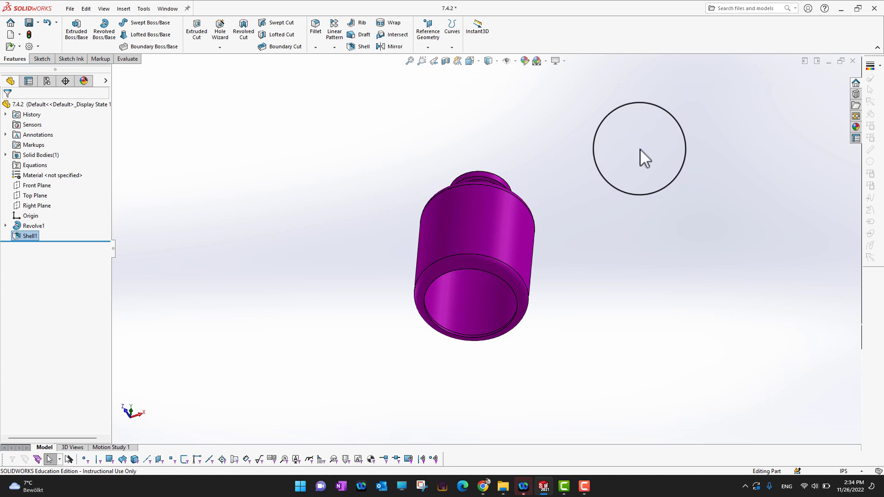
Edit the bottle's shell to also remove the rounded bottom edge face and the cylindrical side face
left_click(15, 234)
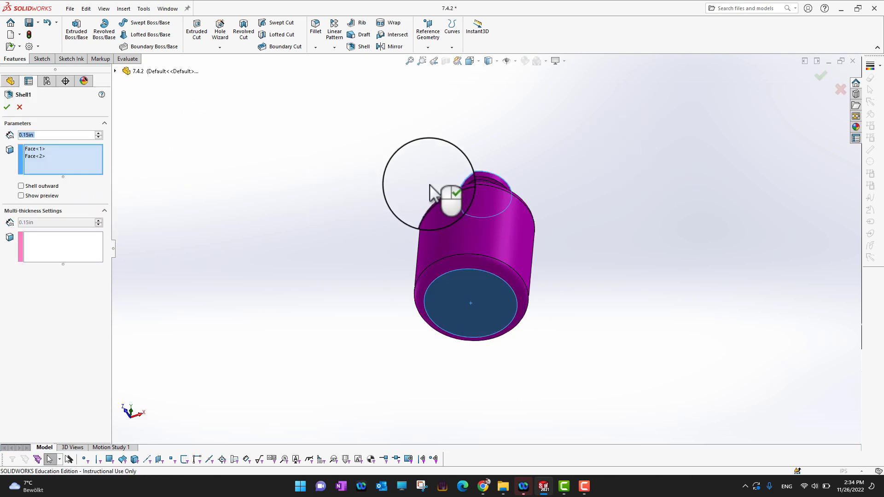
left_click(507, 275)
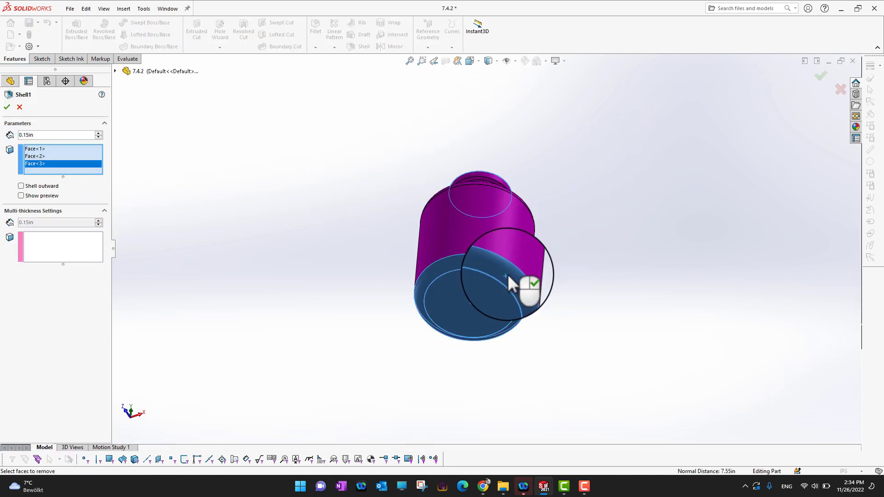
left_click(504, 241)
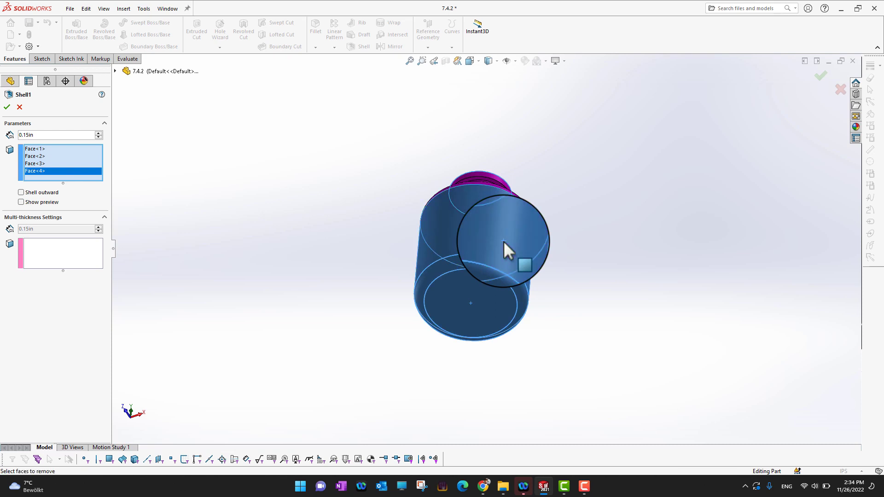
left_click(5, 102)
middle_click_drag(666, 236, 681, 264)
scroll(683, 263, "down", 3)
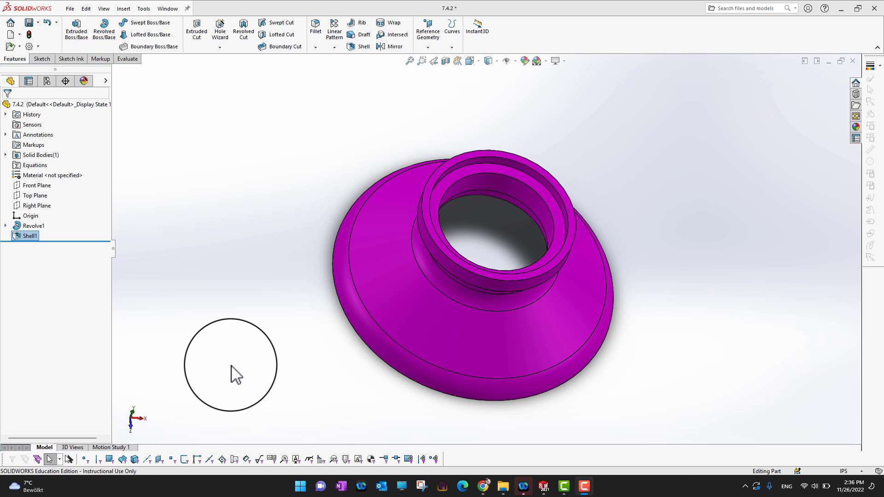
middle_click_drag(682, 313, 699, 323)
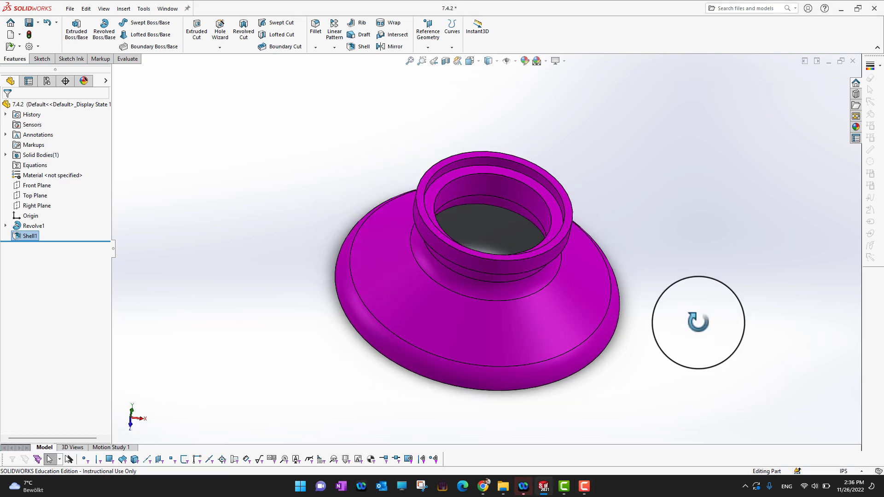